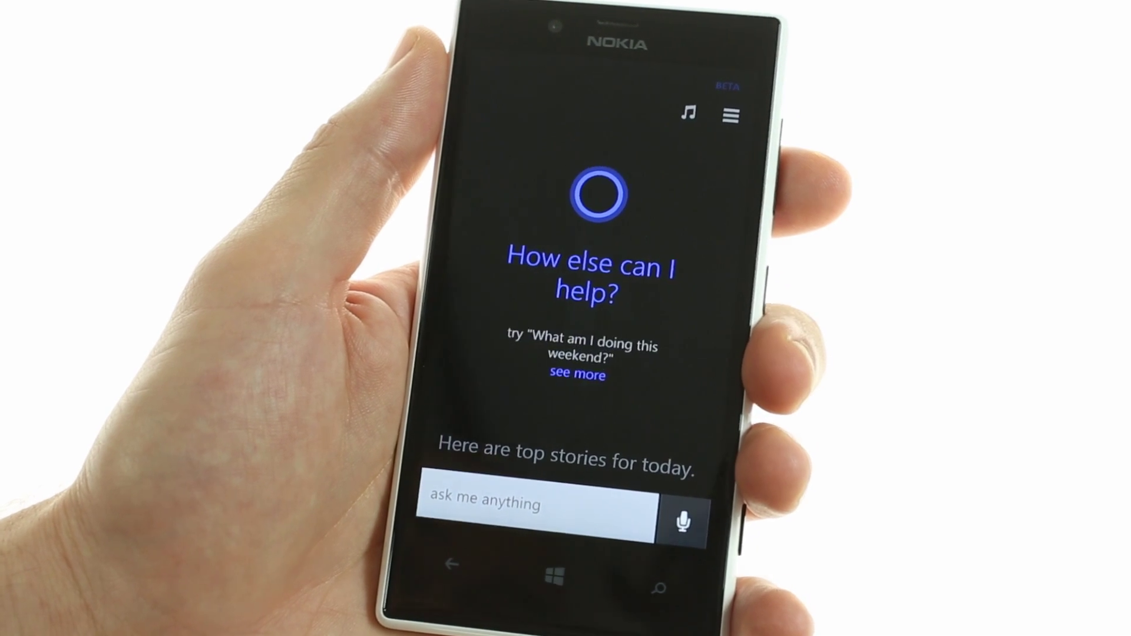
Step: Ask Cortana aloud "Do an impression?" to get "My precioussss" and impression web results
{"action": "left_click", "coordinate": [685, 513]}
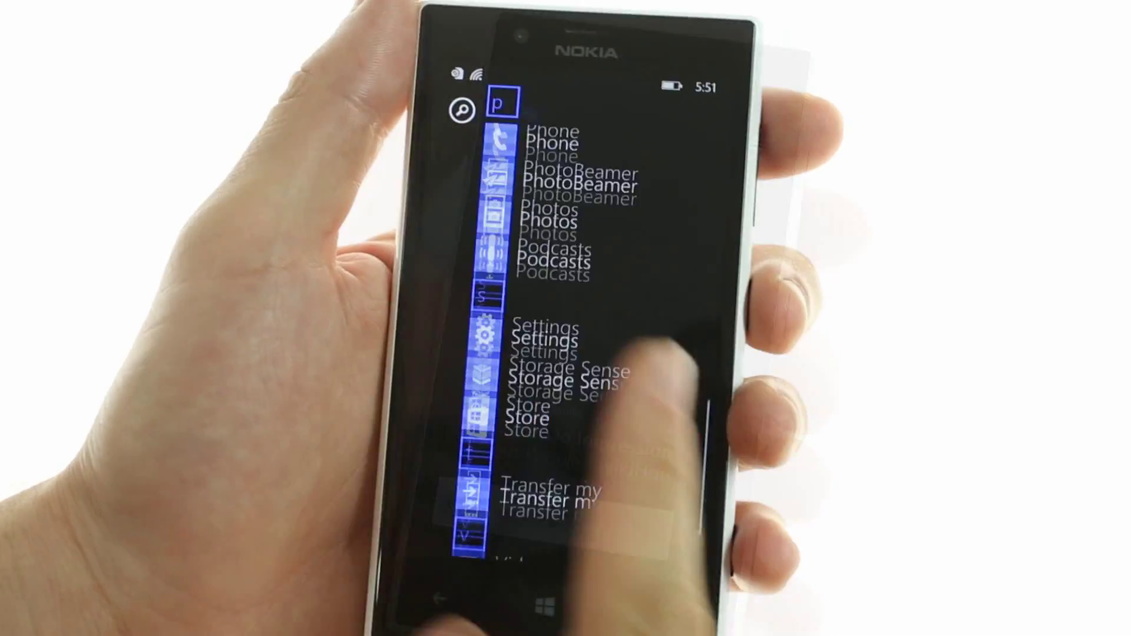
{"action": "scroll", "coordinate": [575, 353], "scroll_direction": "down", "scroll_amount": 4}
{"action": "scroll", "coordinate": [574, 353], "scroll_direction": "up", "scroll_amount": 2}
Step: Add Calculator, Calendar, Camera and FM Radio to Apps Corner and confirm the selection
{"action": "left_click", "coordinate": [556, 246]}
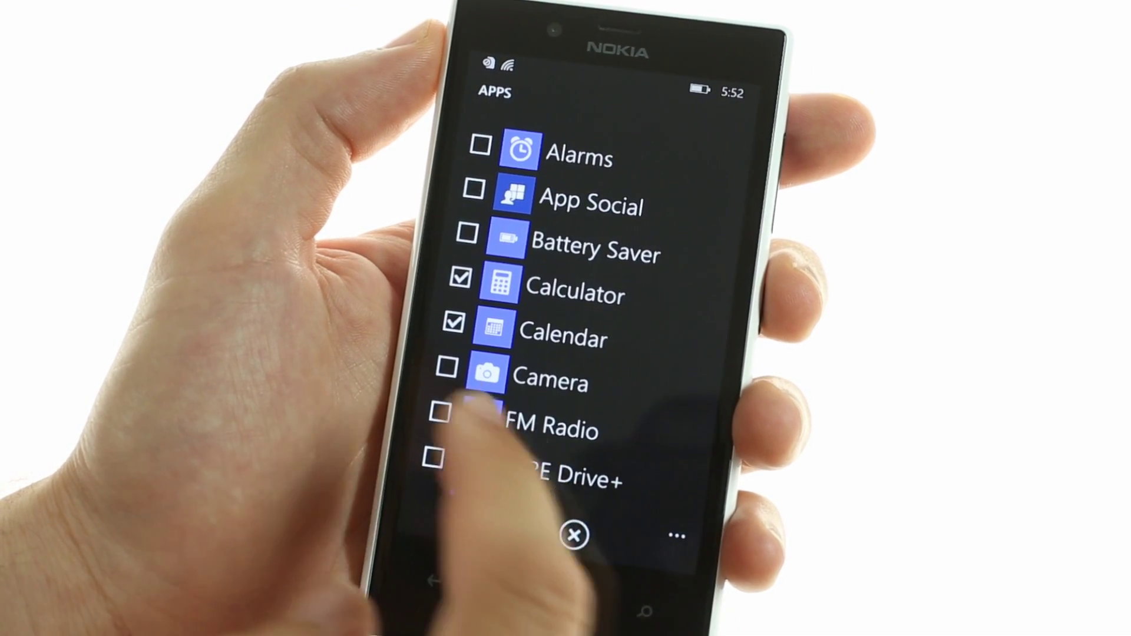
{"action": "left_click", "coordinate": [445, 366]}
{"action": "left_click", "coordinate": [438, 411]}
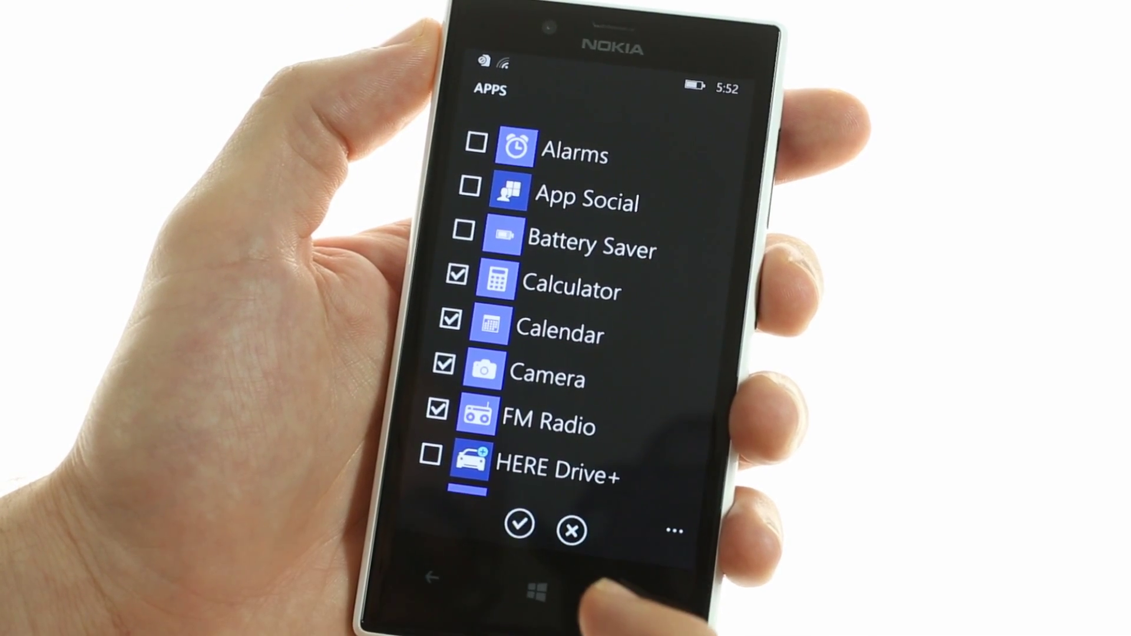
{"action": "left_click", "coordinate": [519, 523]}
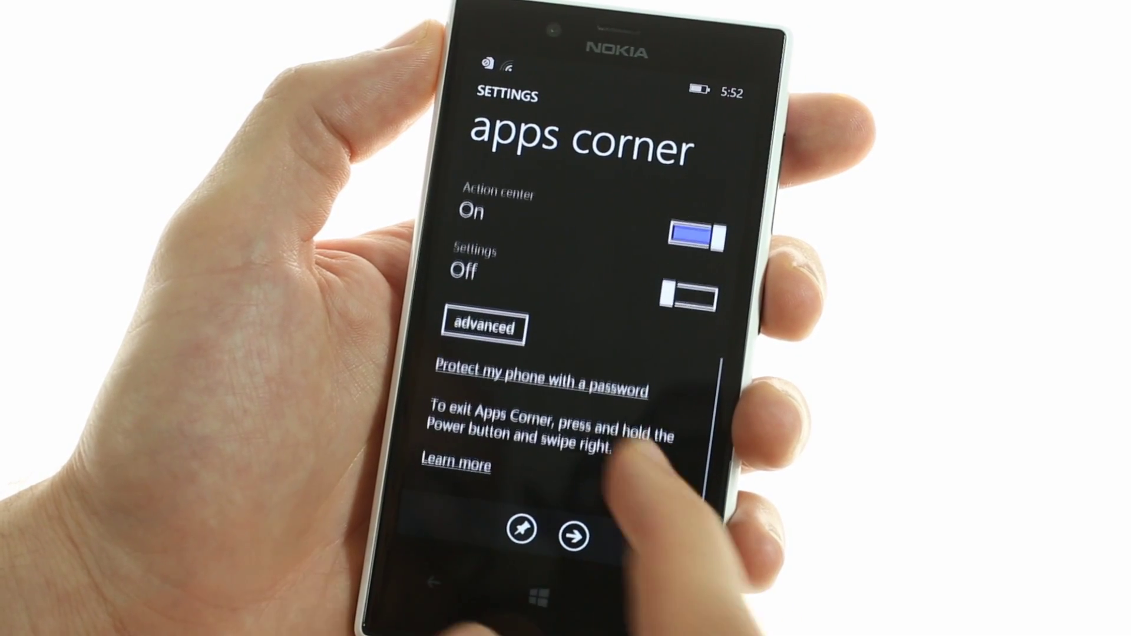
Step: Review Apps Corner advanced options (Action center on, Search button off) and start Apps Corner
{"action": "left_click", "coordinate": [485, 363]}
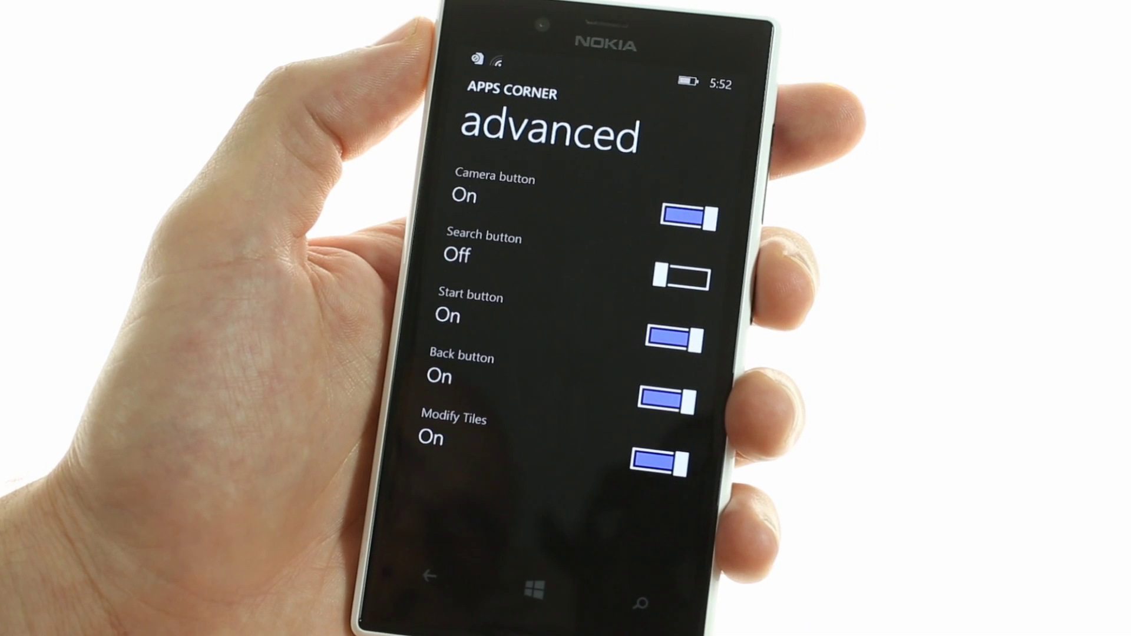
{"action": "left_click", "coordinate": [427, 576]}
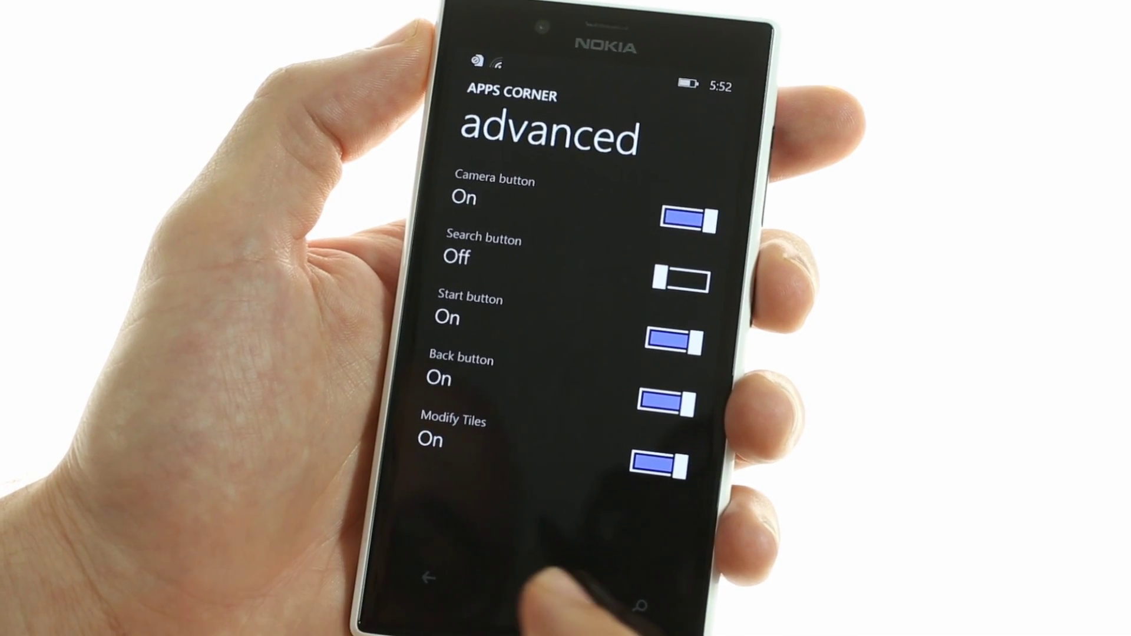
{"action": "scroll", "coordinate": [574, 354], "scroll_direction": "down", "scroll_amount": 10}
{"action": "scroll", "coordinate": [575, 398], "scroll_direction": "down", "scroll_amount": 3}
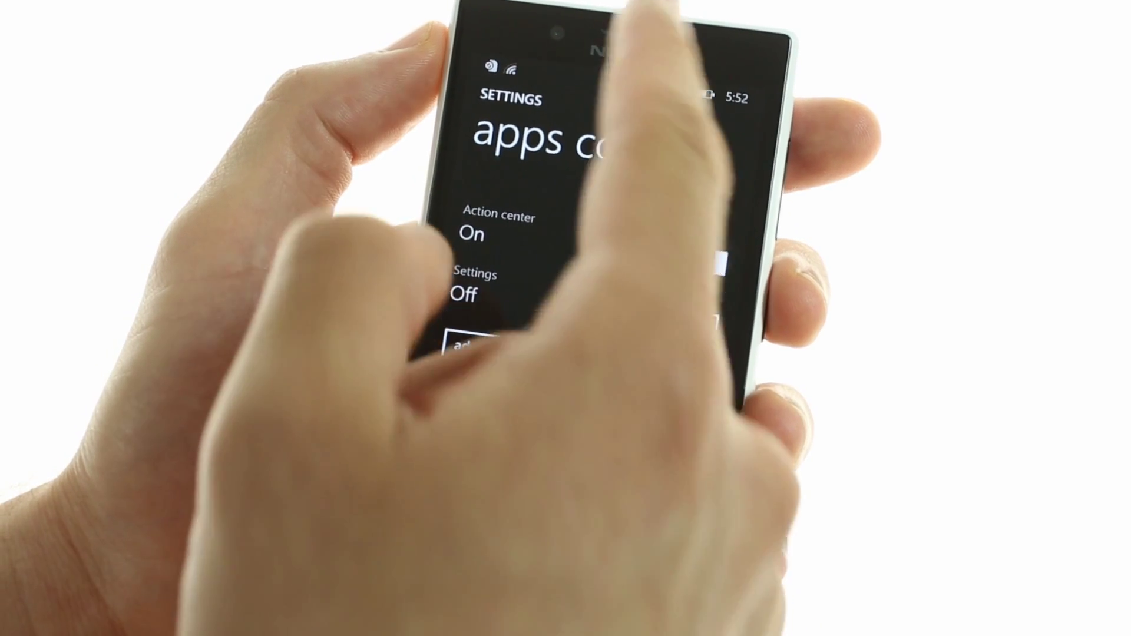
{"action": "left_click_drag", "start_coordinate": [636, 35], "coordinate": [566, 371]}
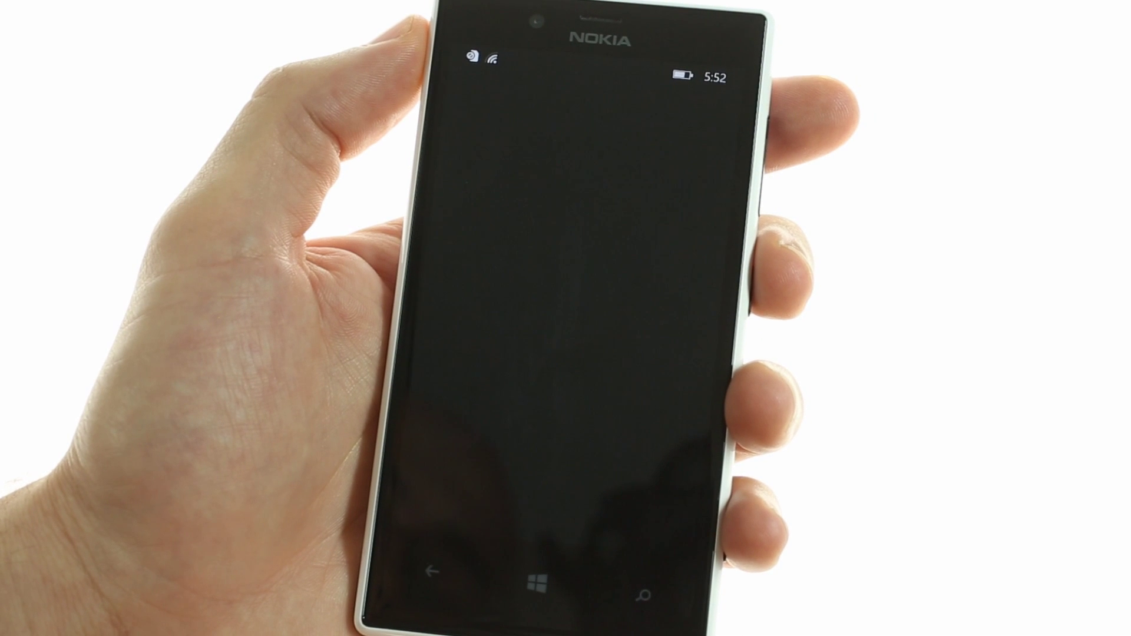
Step: Move the Camera tile beside Calculator in Apps Corner, then launch Calculator
{"action": "left_click", "coordinate": [566, 305]}
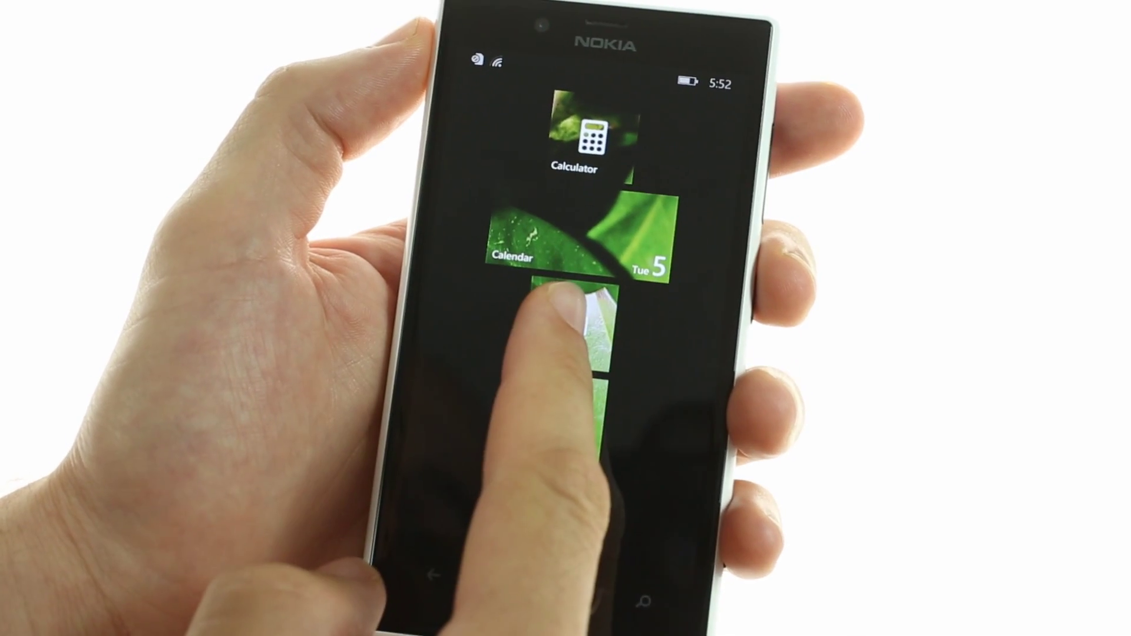
{"action": "left_click_drag", "start_coordinate": [574, 314], "coordinate": [669, 142]}
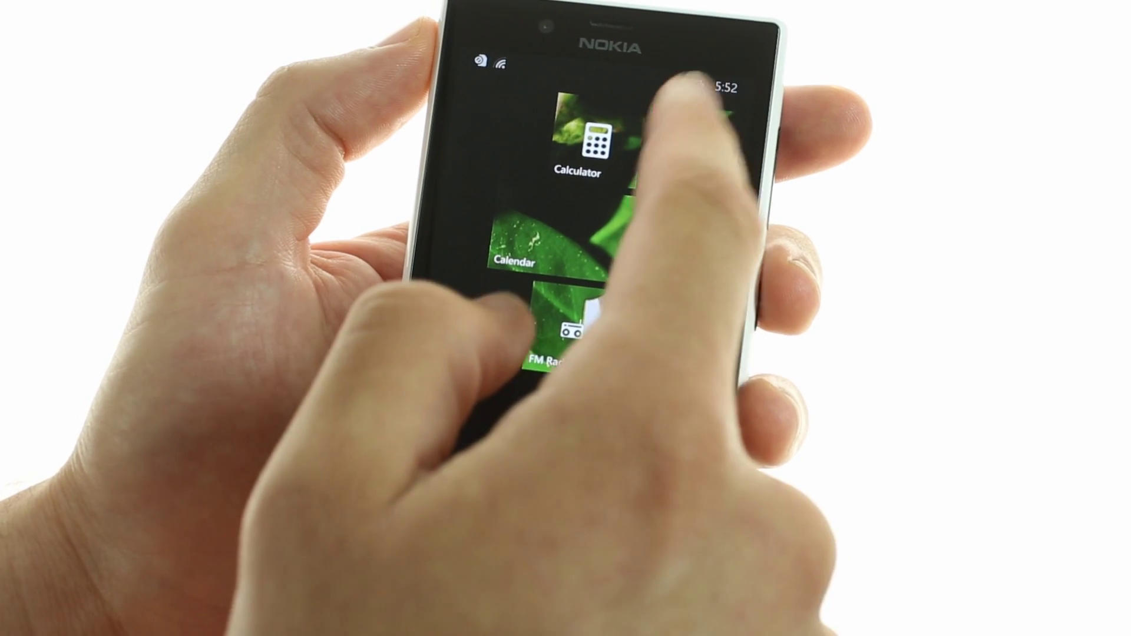
{"action": "left_click", "coordinate": [686, 102]}
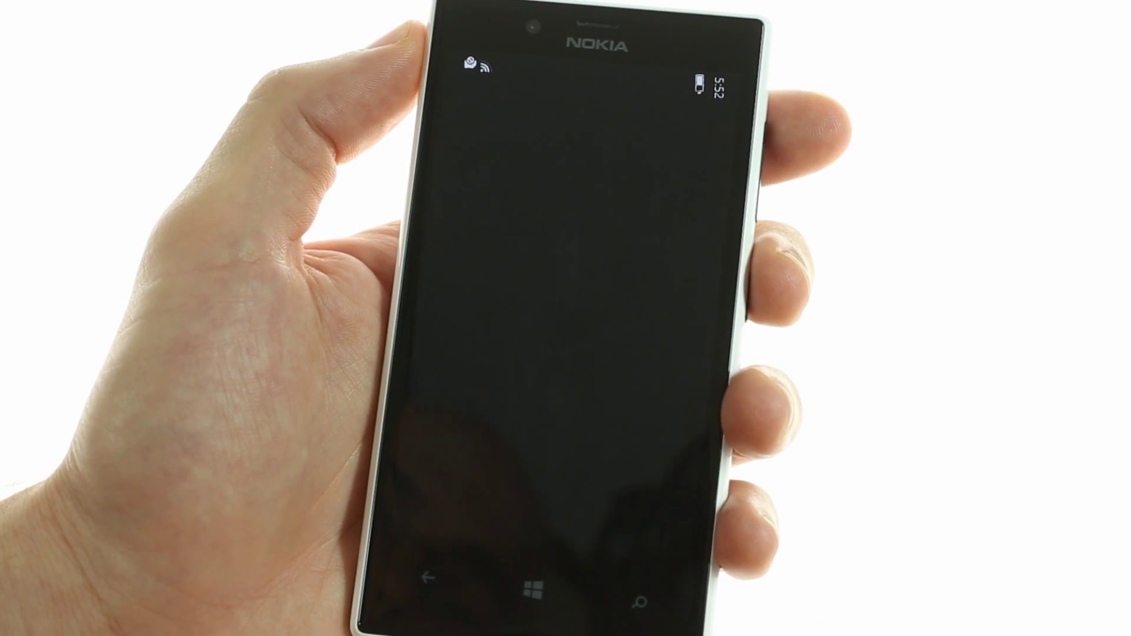
{"action": "left_click", "coordinate": [586, 138]}
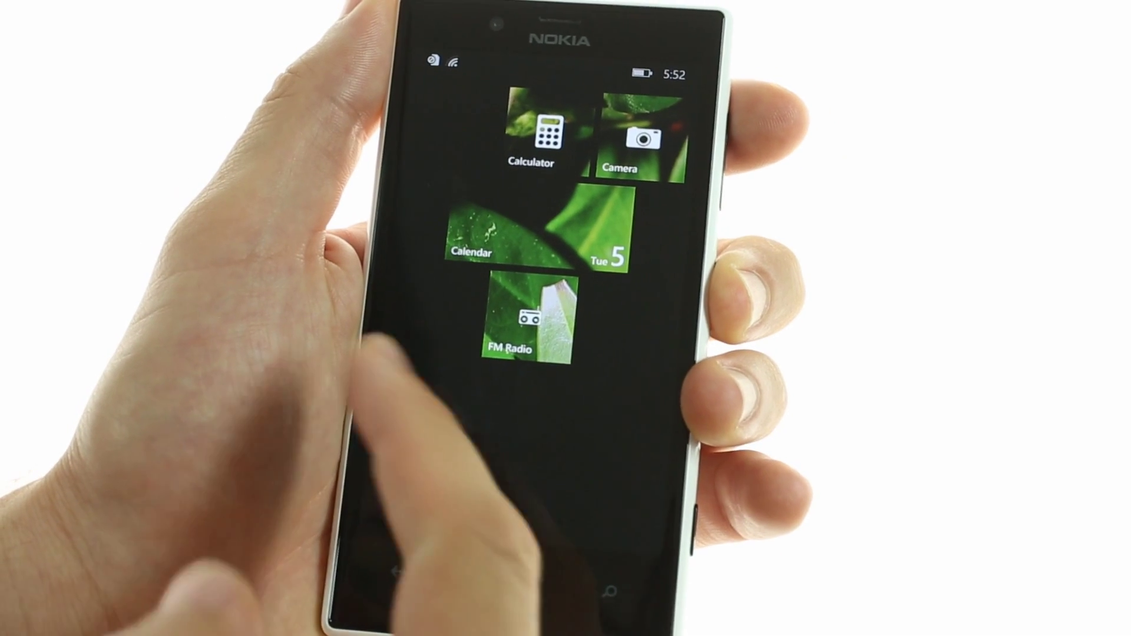
Step: Exit Apps Corner from the power screen and unlock the phone to Start
{"action": "key", "text": "XF86PowerOff"}
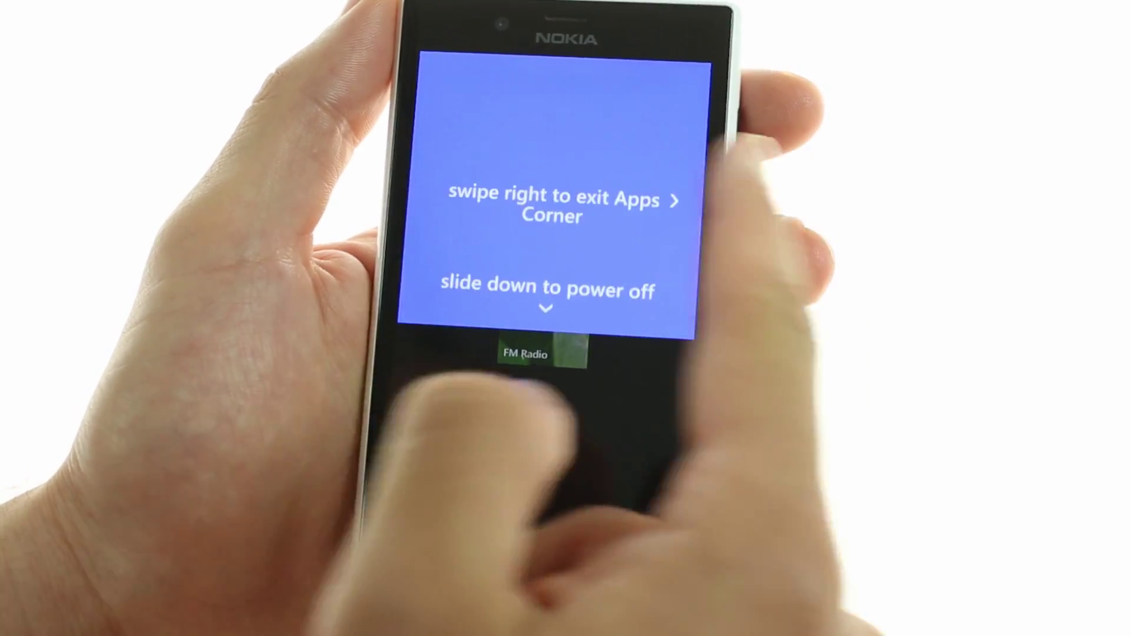
{"action": "left_click_drag", "start_coordinate": [566, 221], "coordinate": [707, 225]}
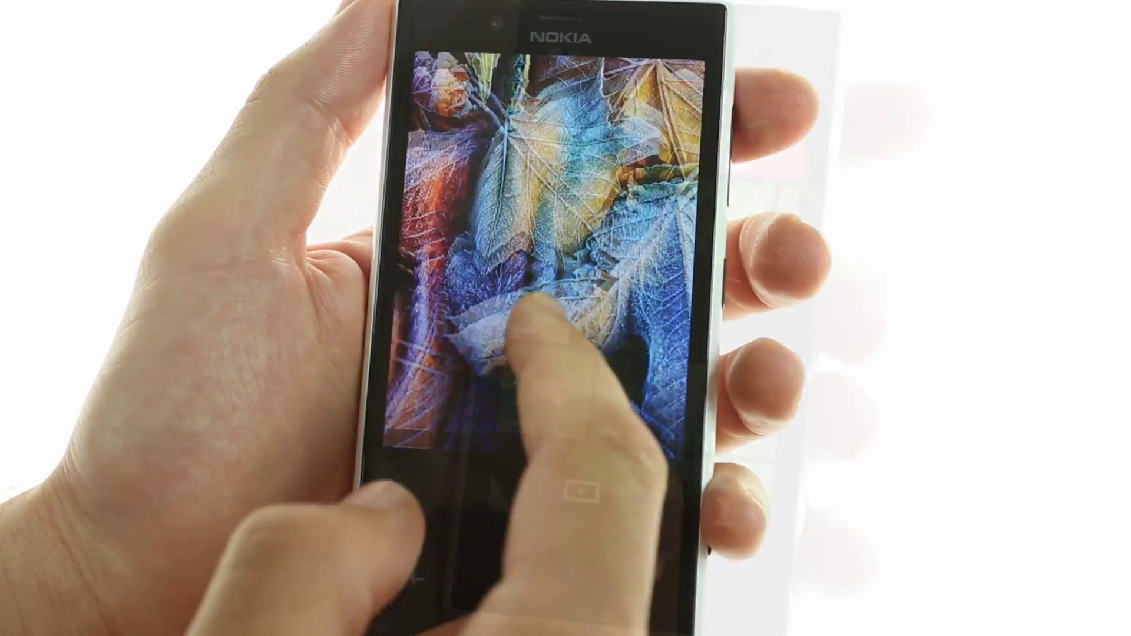
{"action": "left_click_drag", "start_coordinate": [543, 353], "coordinate": [544, 133]}
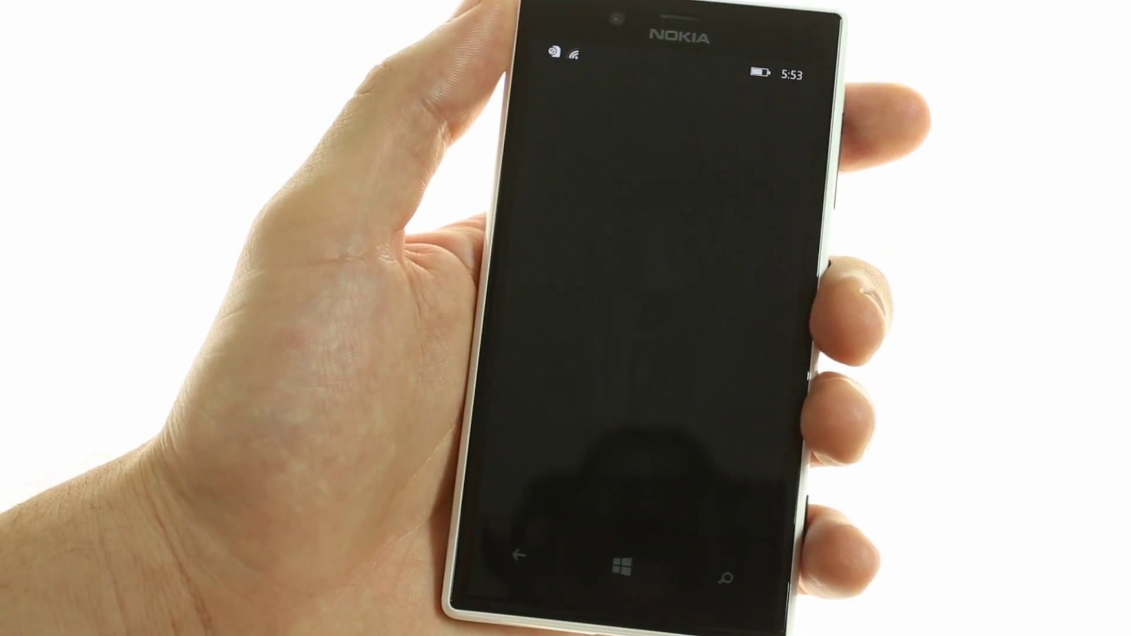
{"action": "scroll", "coordinate": [632, 353], "scroll_direction": "down", "scroll_amount": 5}
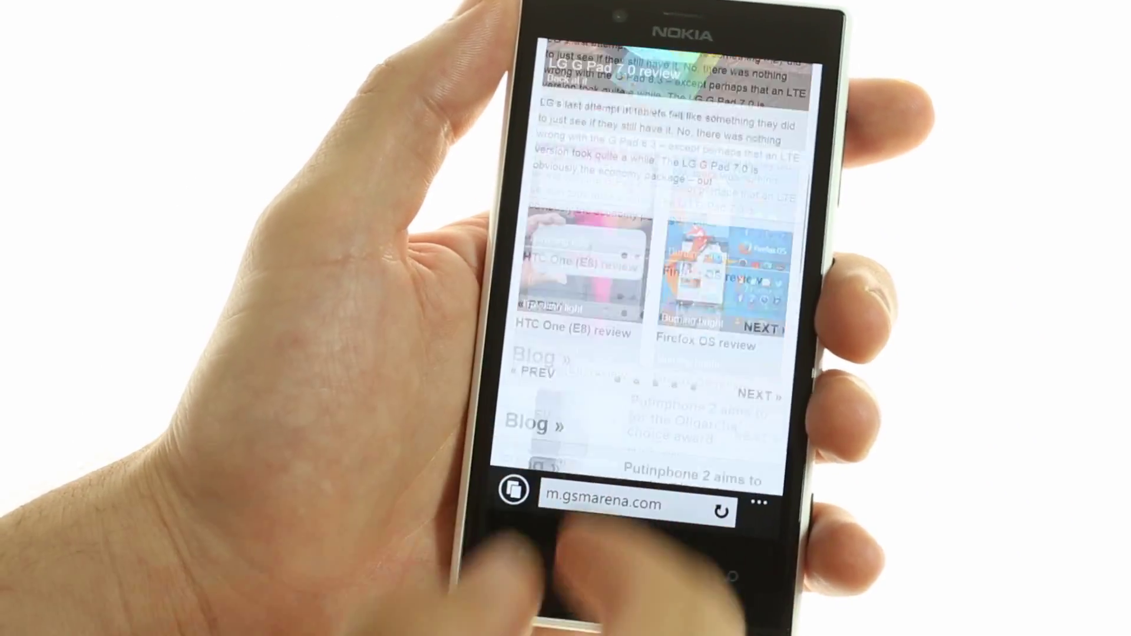
{"action": "scroll", "coordinate": [654, 221], "scroll_direction": "up", "scroll_amount": 5}
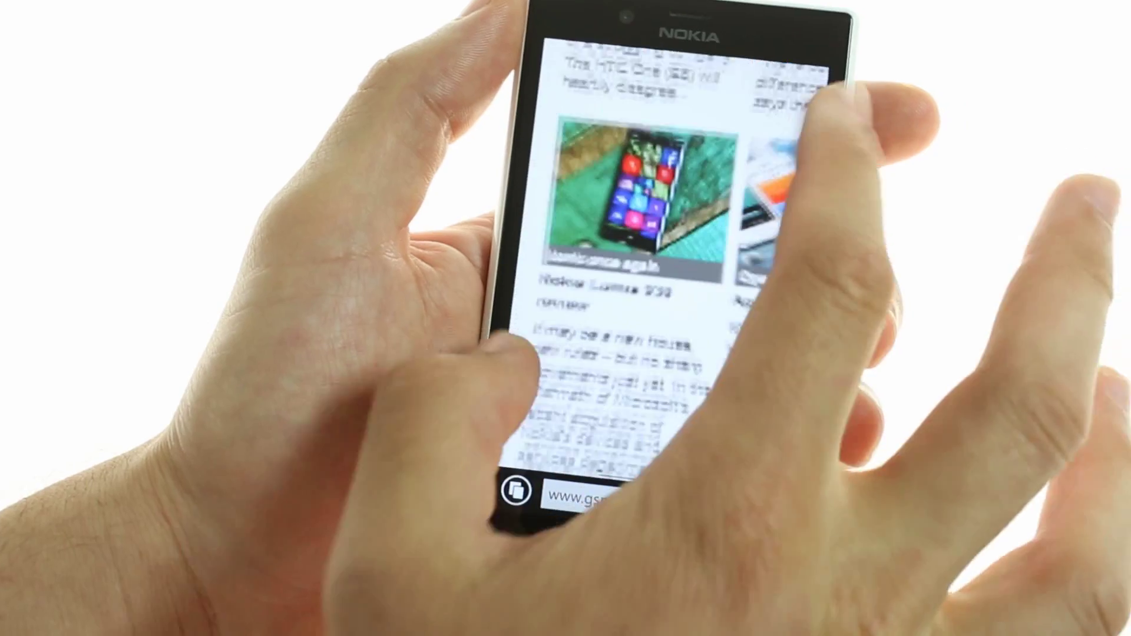
{"action": "scroll", "coordinate": [602, 389], "scroll_direction": "down", "scroll_amount": 3}
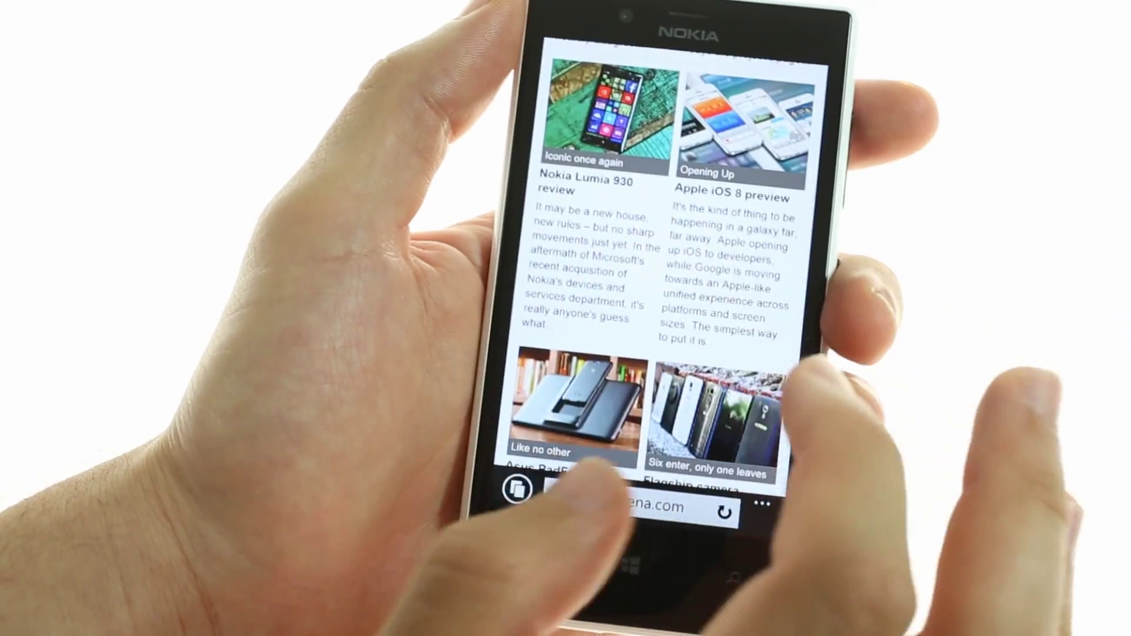
{"action": "scroll", "coordinate": [680, 265], "scroll_direction": "down", "scroll_amount": 5}
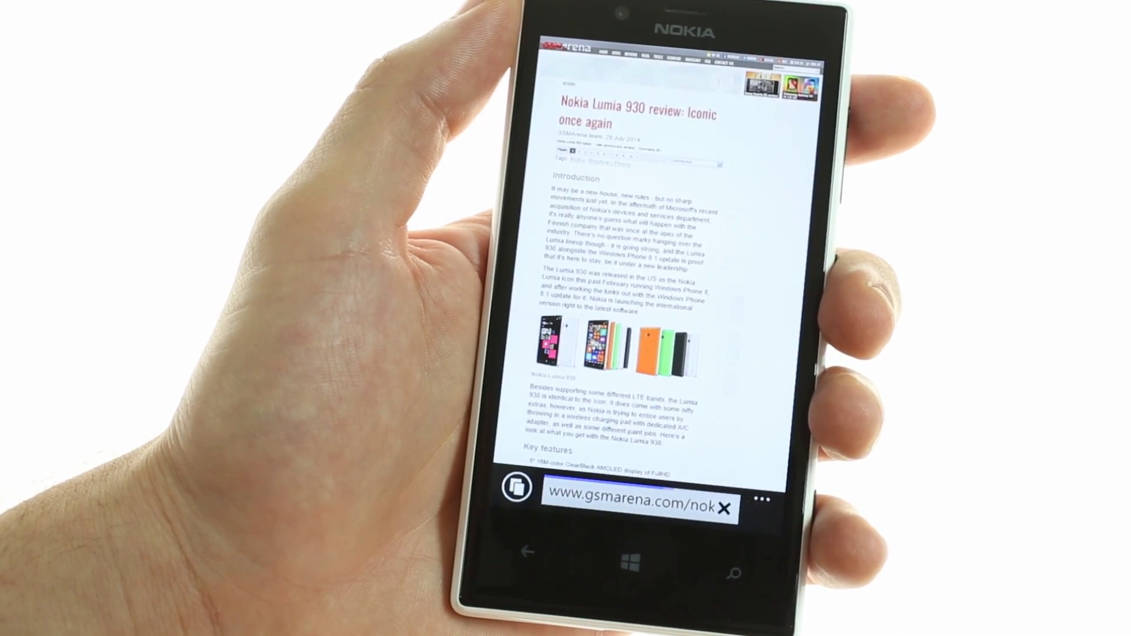
{"action": "scroll", "coordinate": [663, 291], "scroll_direction": "down", "scroll_amount": 5}
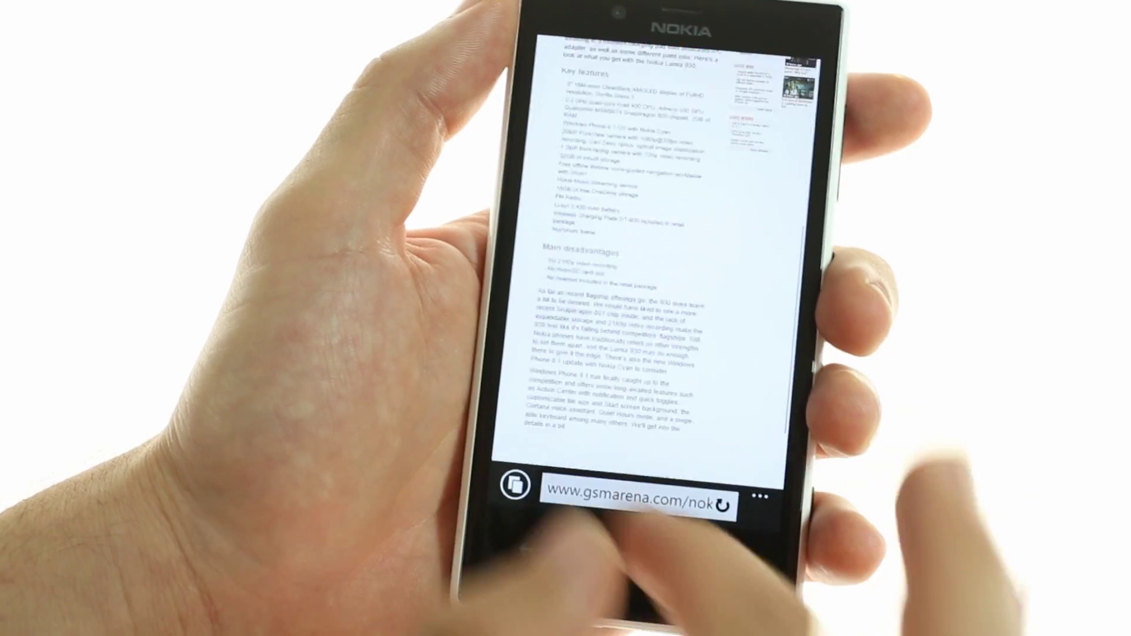